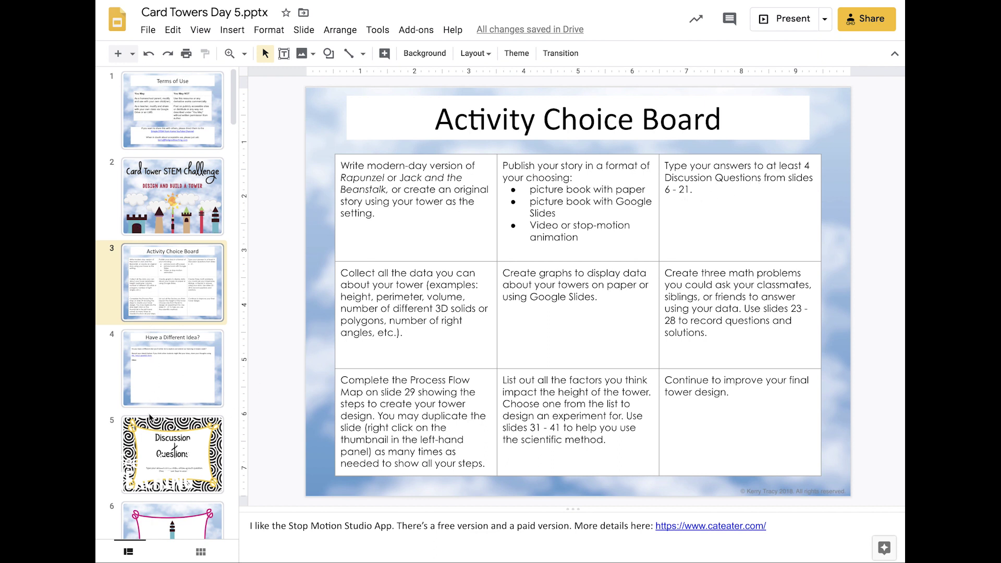
pyautogui.scroll(-1, 148, 449)
pyautogui.scroll(-4, 147, 446)
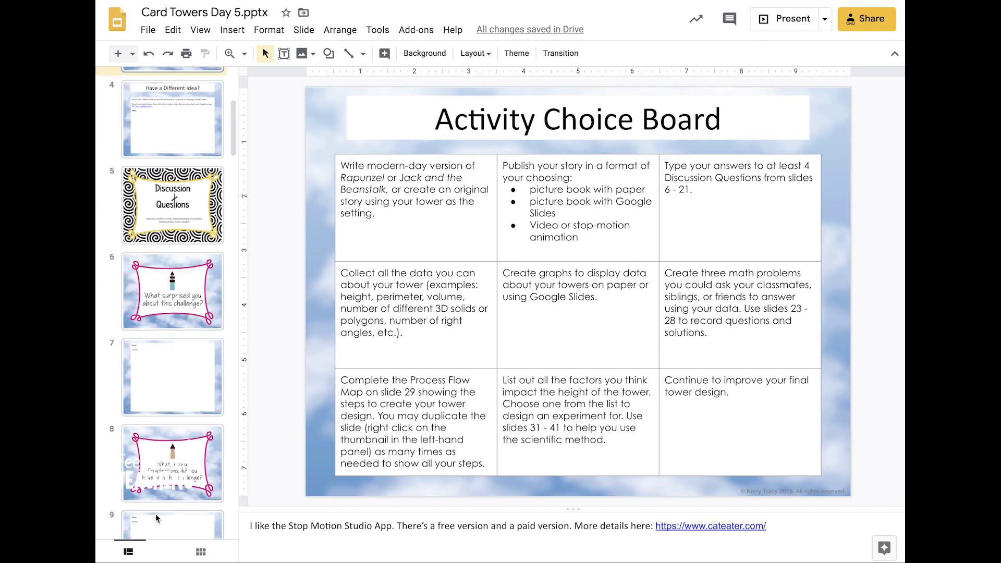
pyautogui.click(164, 282)
pyautogui.click(174, 380)
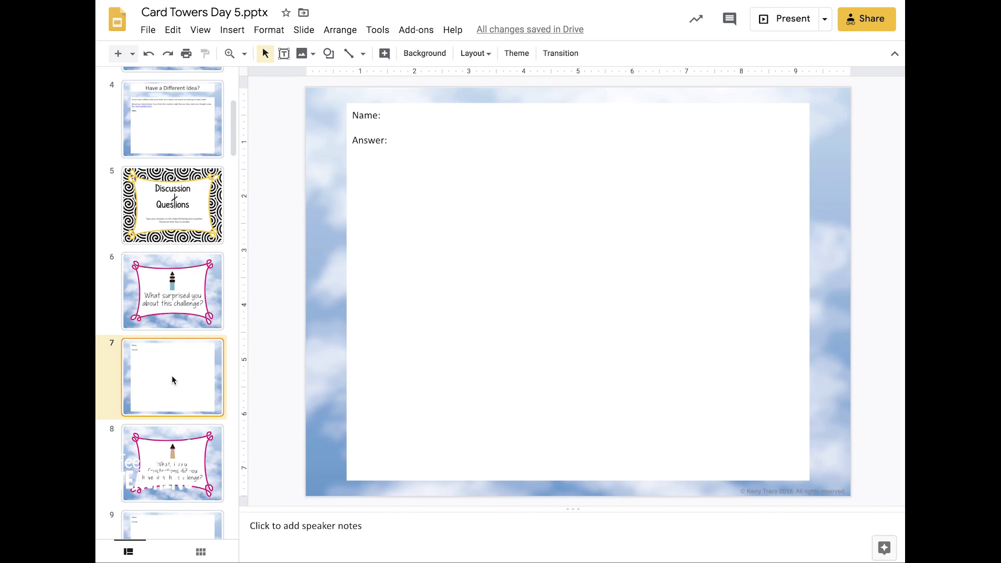
pyautogui.scroll(5, 171, 375)
pyautogui.click(174, 288)
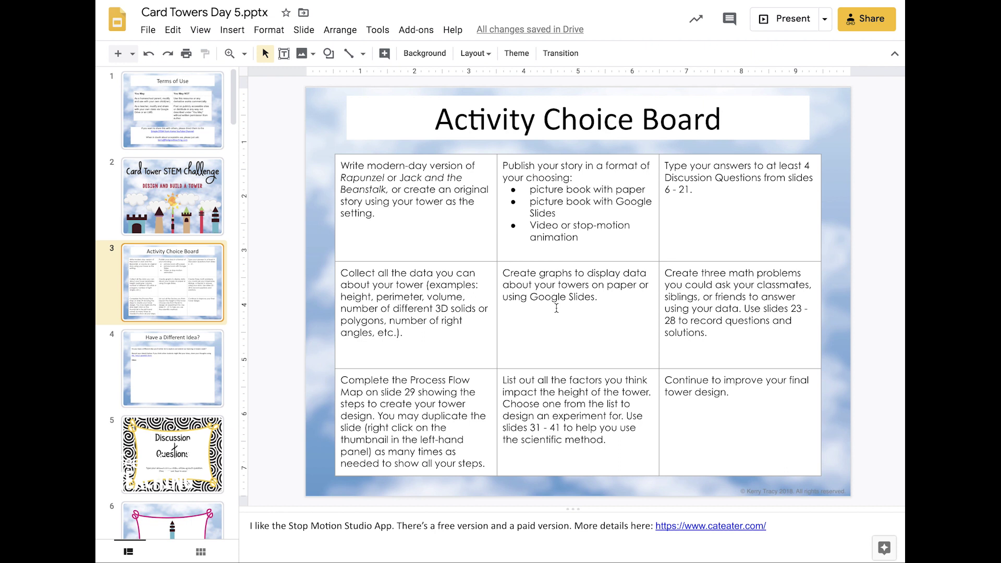
pyautogui.click(232, 31)
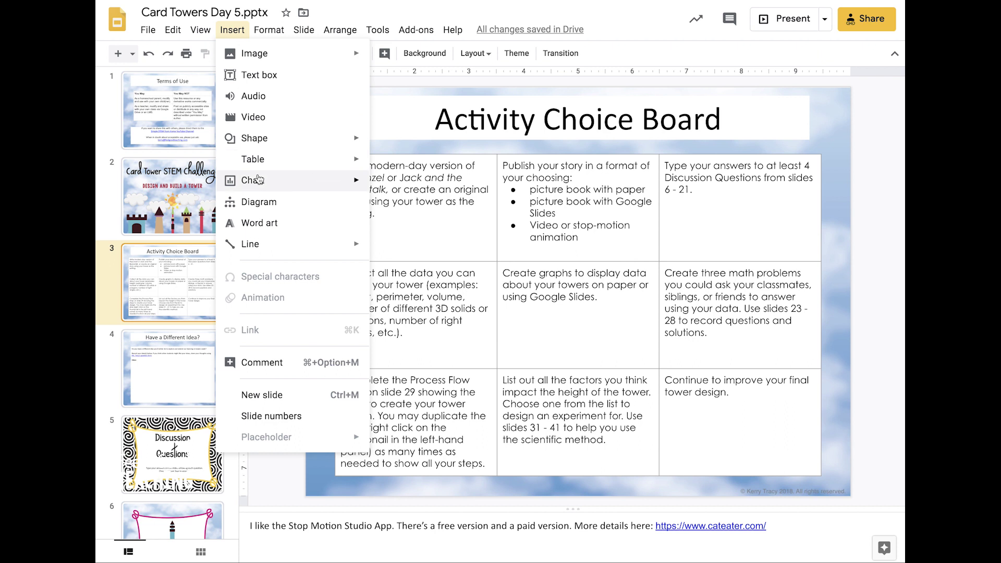
pyautogui.moveTo(259, 179)
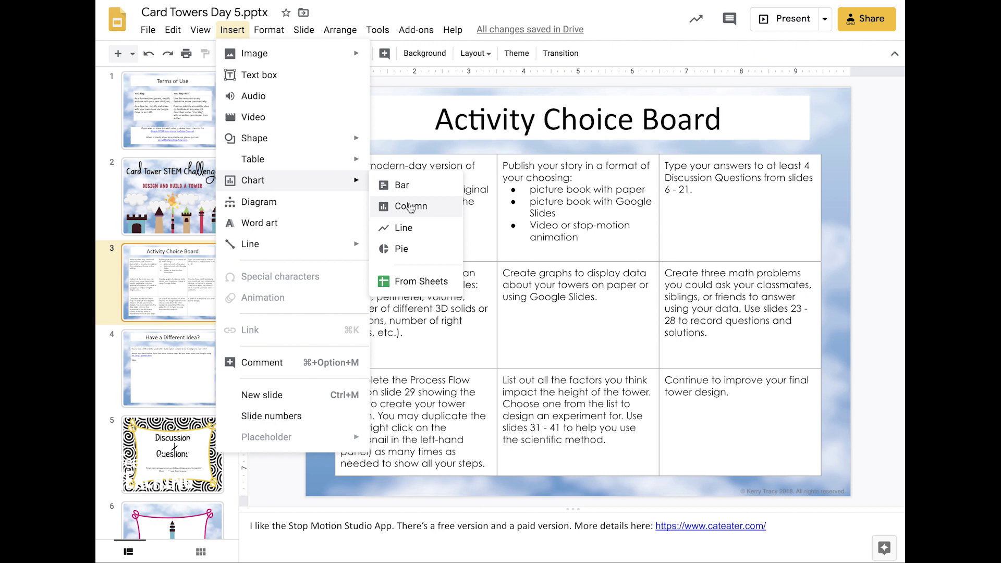
pyautogui.click(754, 347)
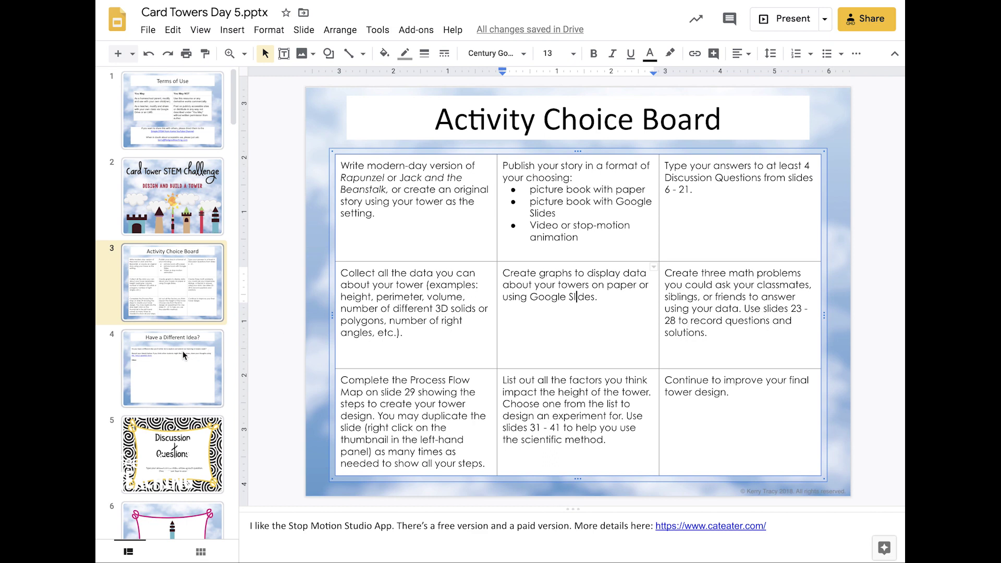
pyautogui.scroll(-20, 182, 351)
pyautogui.scroll(-6, 182, 352)
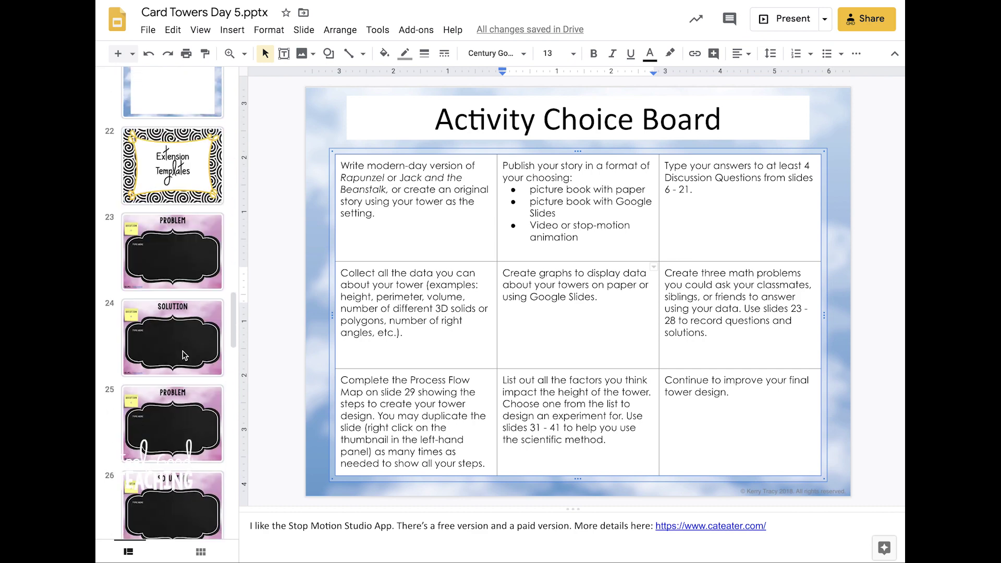
pyautogui.click(172, 241)
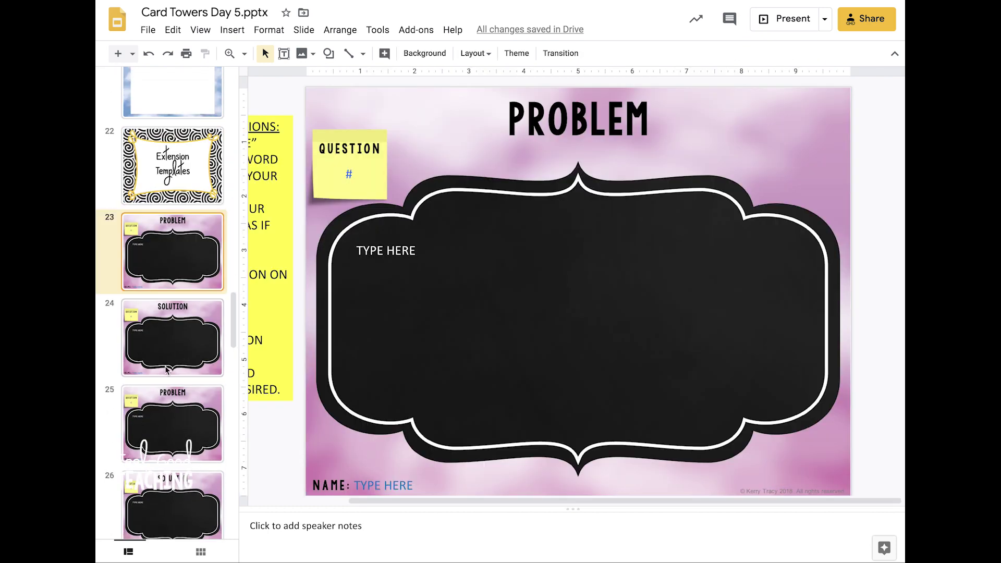
pyautogui.click(168, 349)
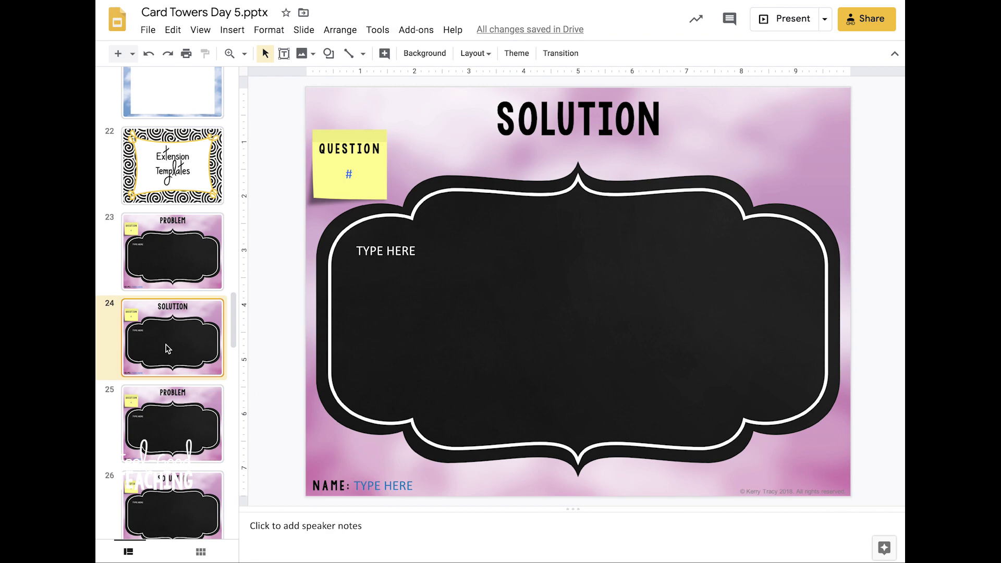
pyautogui.click(180, 430)
pyautogui.scroll(-2, 177, 431)
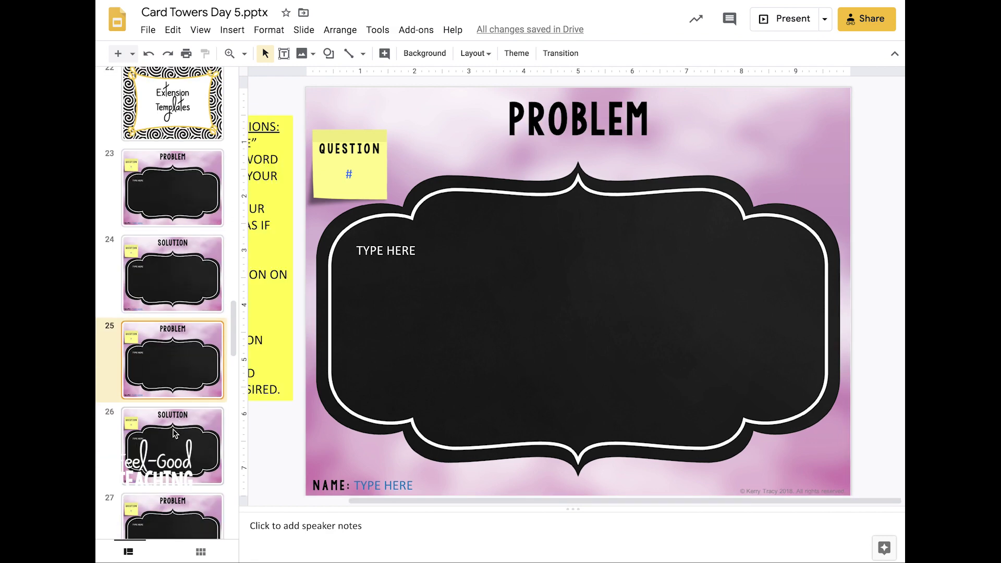
pyautogui.scroll(-3, 176, 443)
pyautogui.scroll(5, 178, 453)
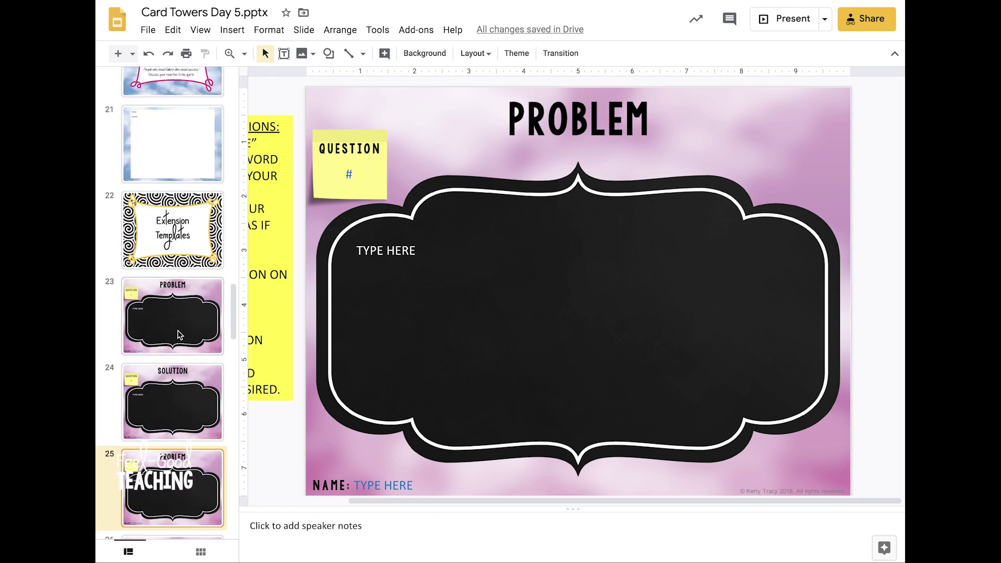
pyautogui.click(181, 315)
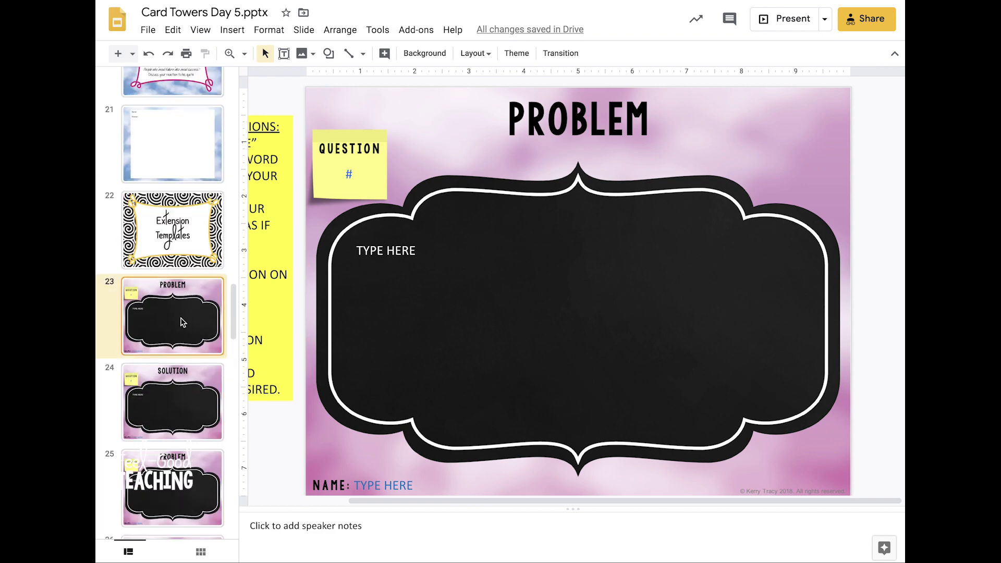
pyautogui.rightClick(162, 312)
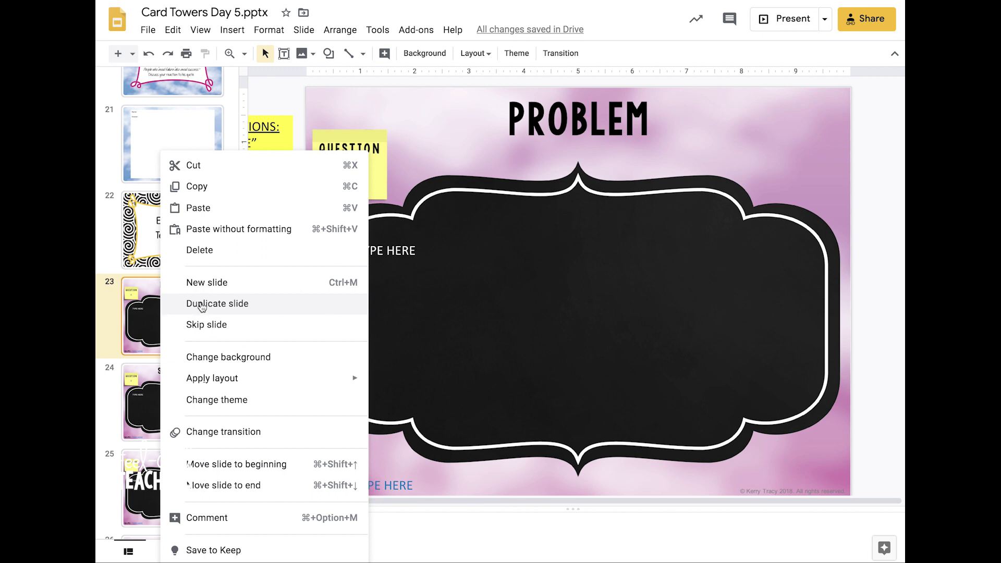
pyautogui.click(143, 322)
pyautogui.scroll(15, 160, 400)
pyautogui.scroll(7, 159, 387)
pyautogui.click(172, 217)
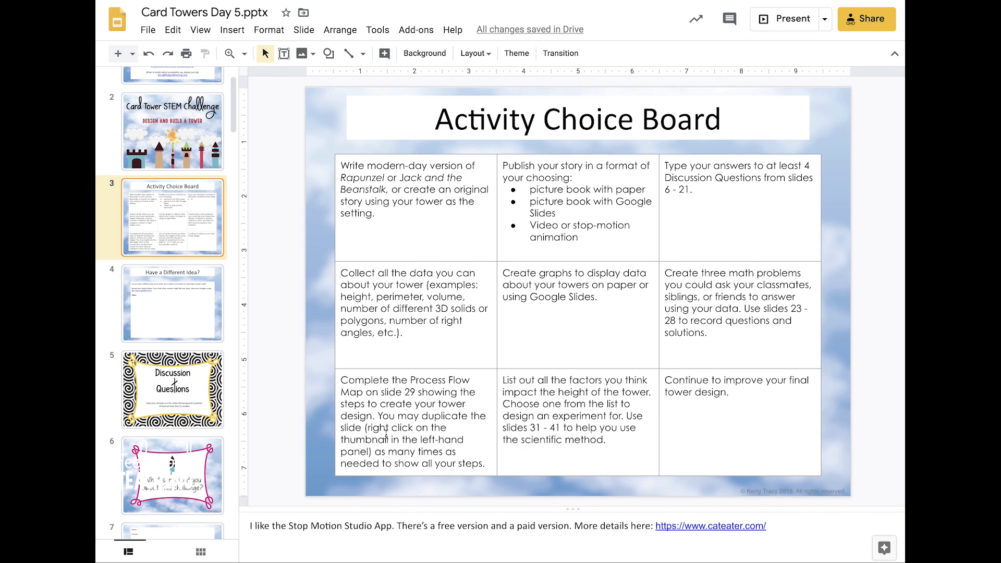
# Step: Go to slide 29, the How-To Process map, and select its first TYPE HERE caption box
pyautogui.scroll(-6, 176, 451)
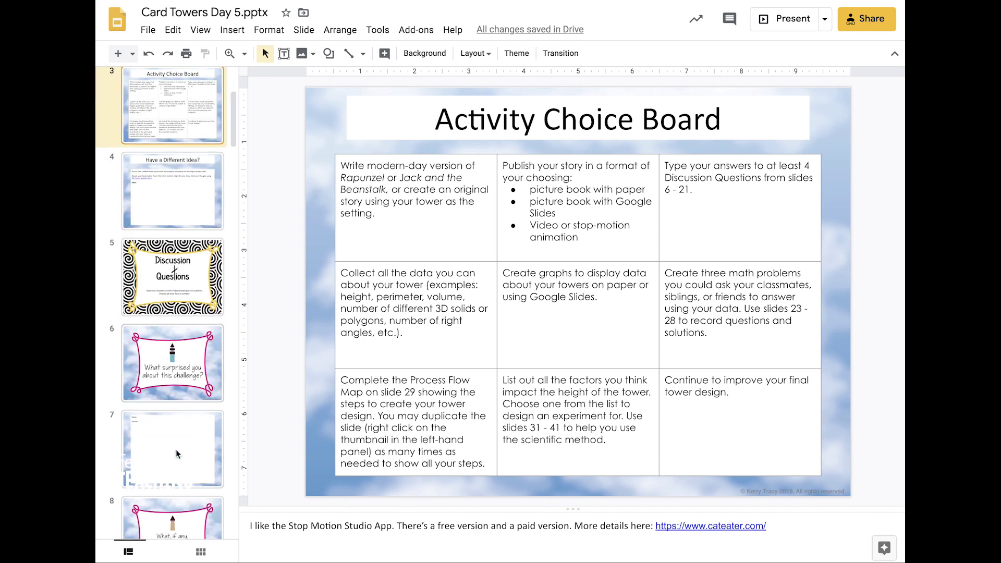
pyautogui.scroll(-15, 177, 452)
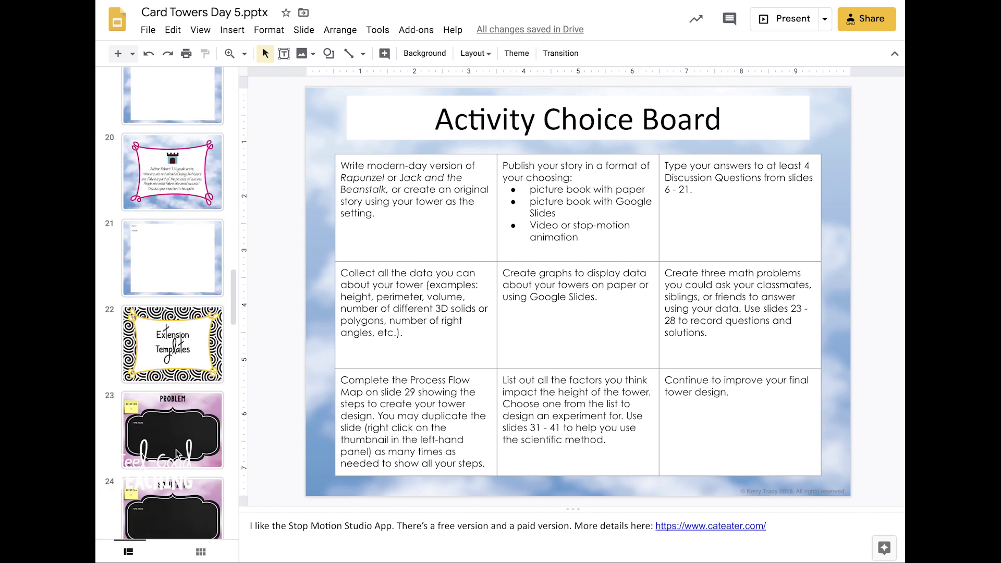
pyautogui.scroll(-7, 176, 452)
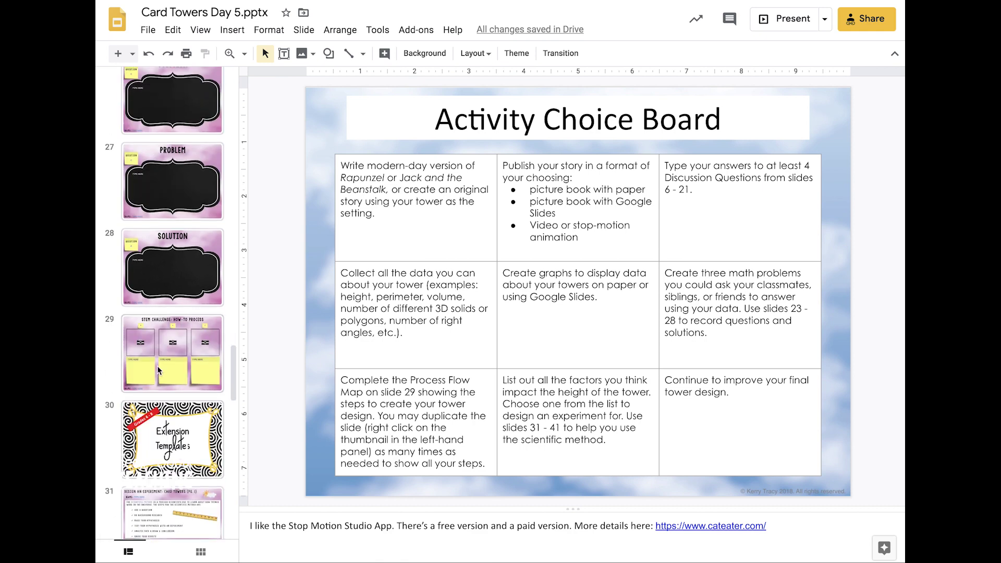
pyautogui.click(158, 368)
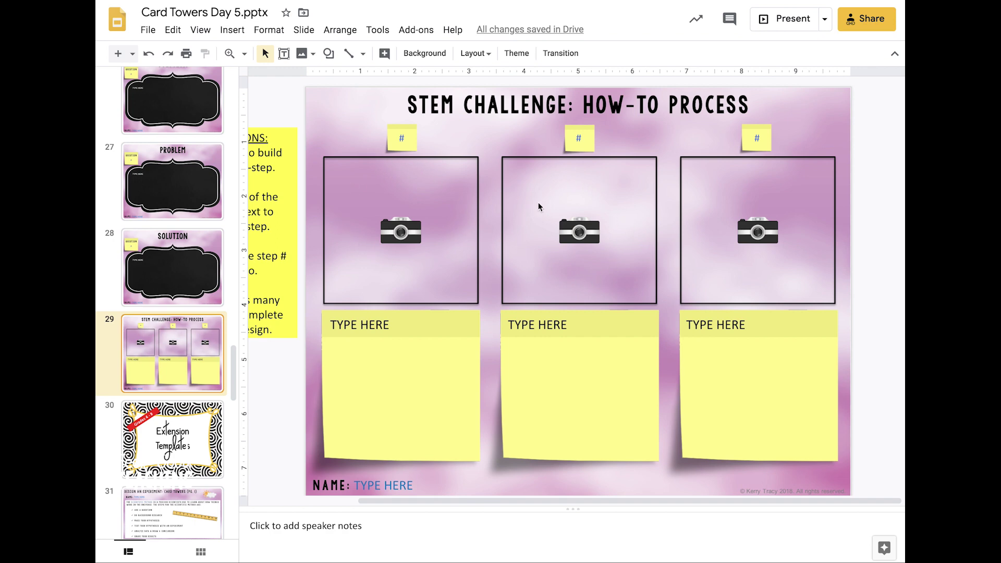
pyautogui.click(365, 326)
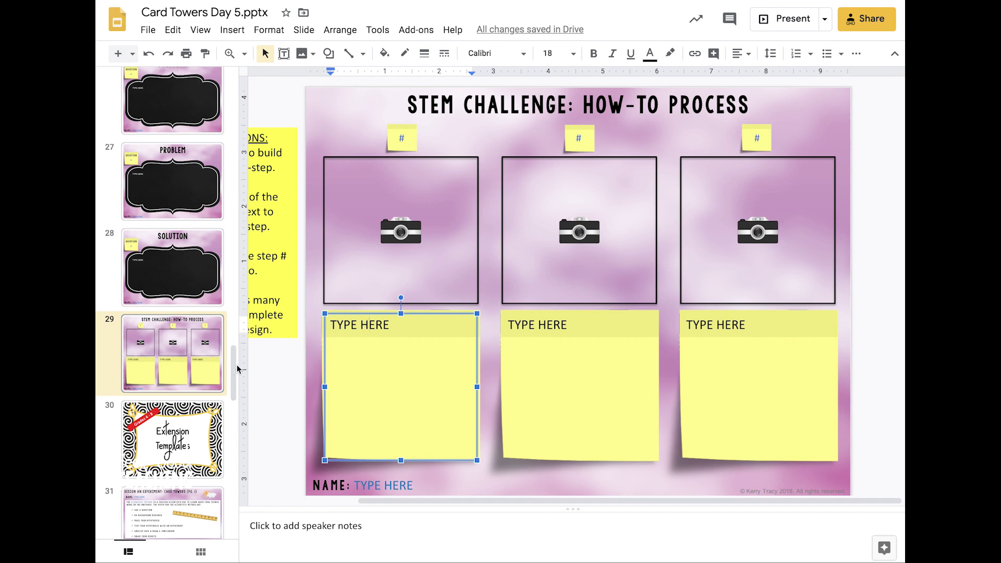
# Step: Duplicate slide 29, the STEM Challenge How-To Process template, from the filmstrip
pyautogui.rightClick(177, 354)
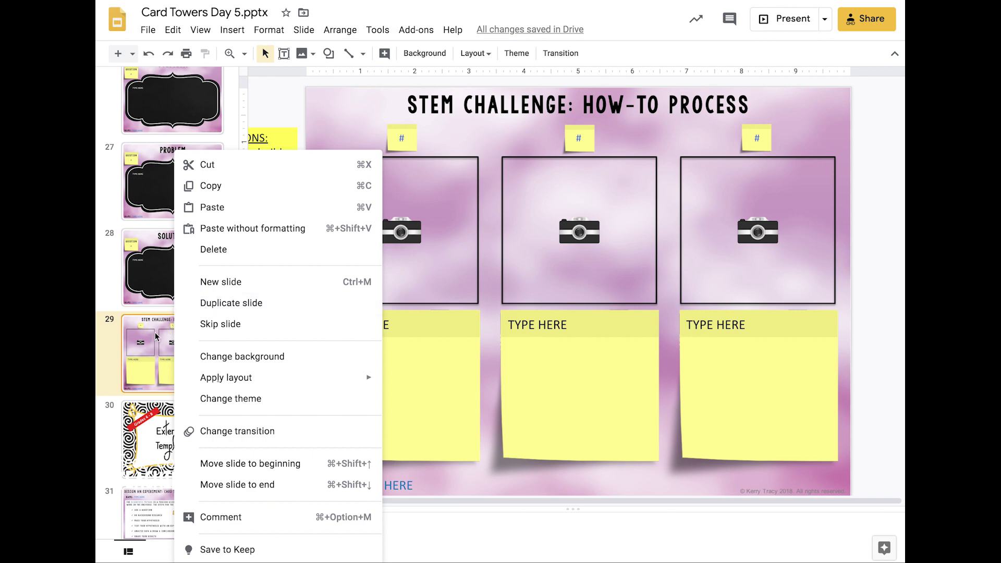
pyautogui.click(208, 305)
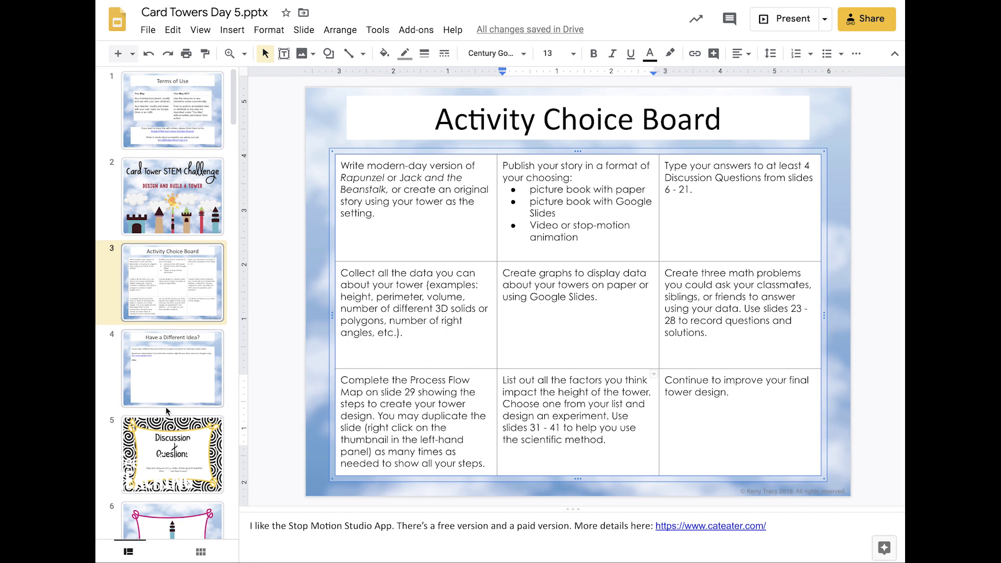
pyautogui.scroll(-1, 181, 467)
pyautogui.scroll(-4, 175, 428)
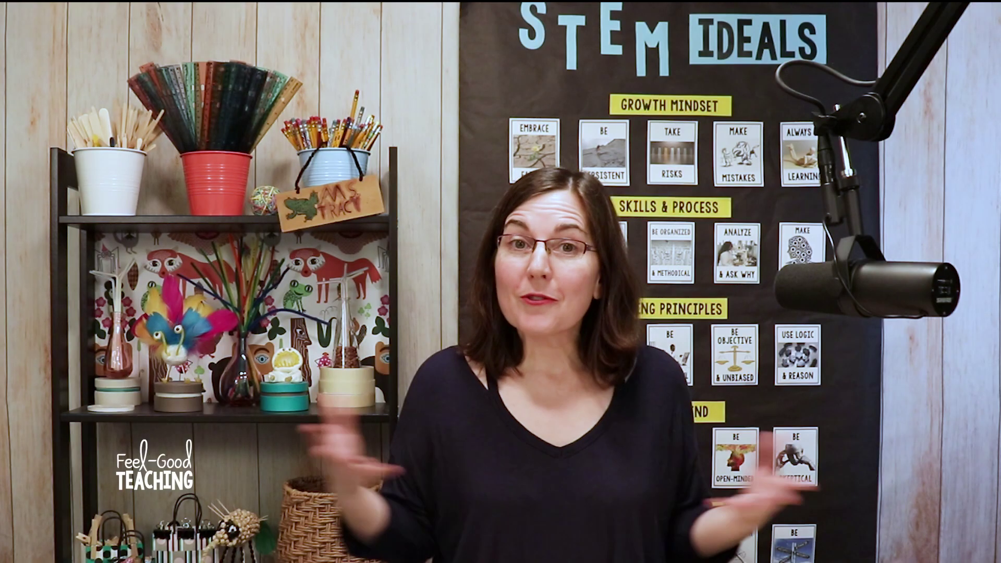